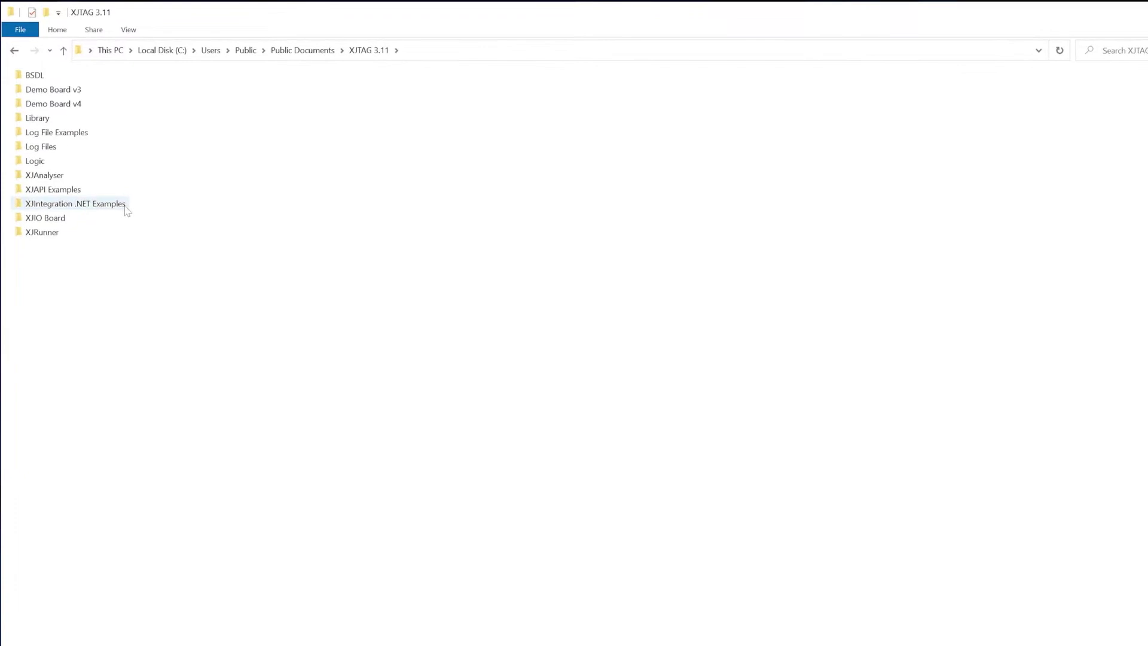
Step: Browse into XJIntegration .NET Examples > XJDemo V4 Examples > XJRunner > LabVIEW
{"action": "double_click", "coordinate": [117, 196]}
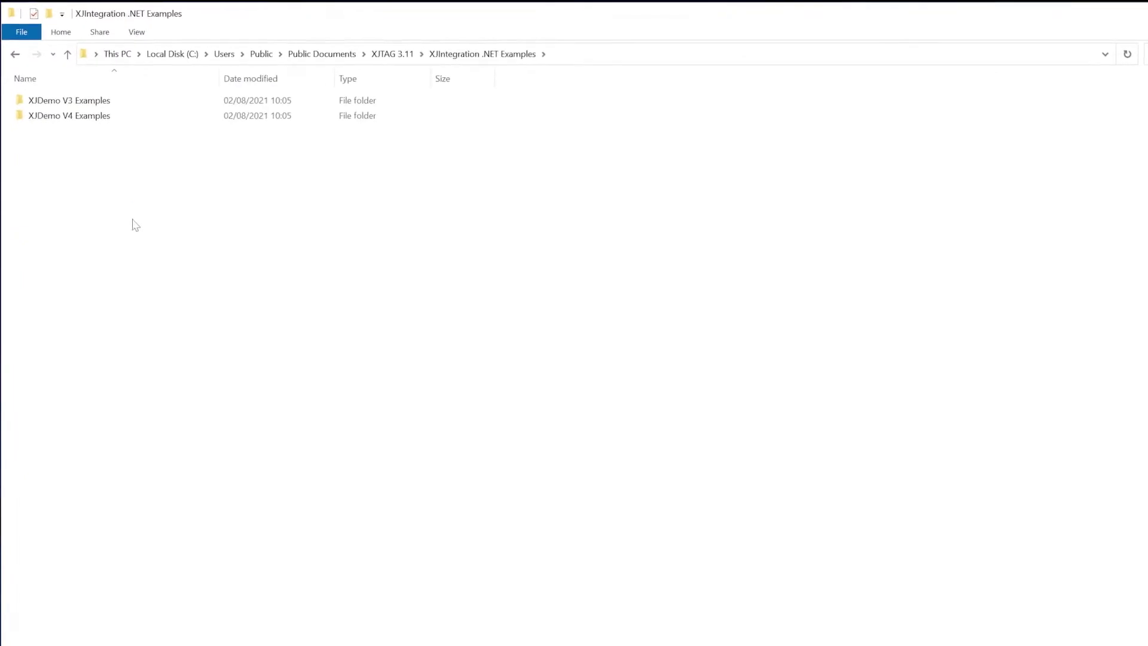
{"action": "left_click", "coordinate": [140, 119]}
{"action": "double_click", "coordinate": [159, 137]}
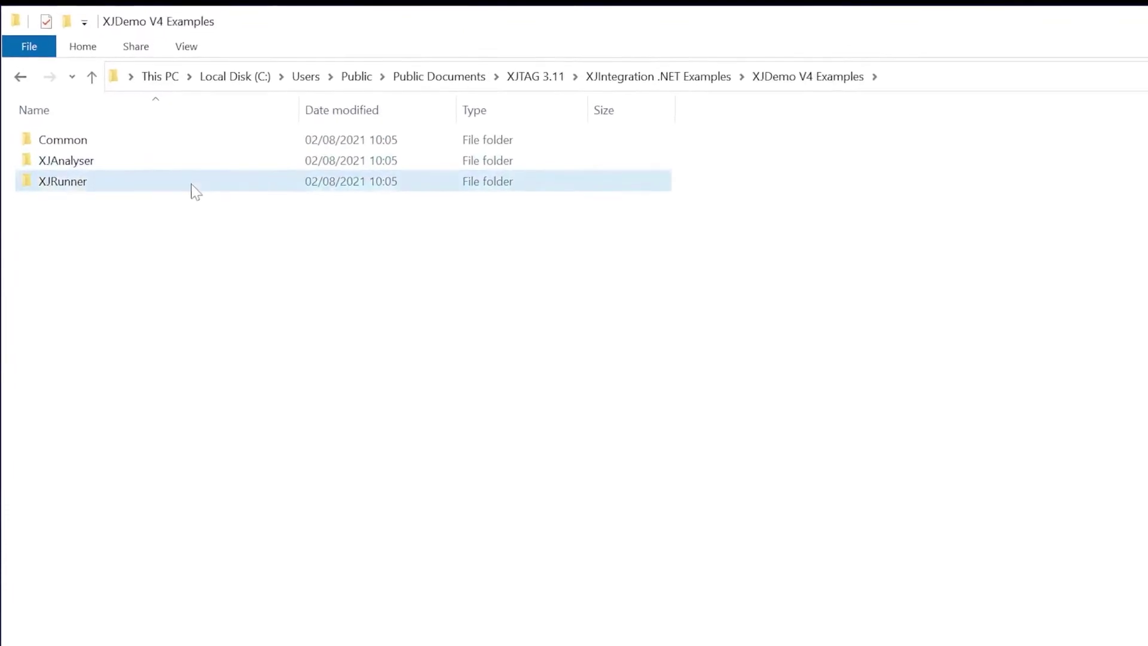
{"action": "double_click", "coordinate": [181, 173]}
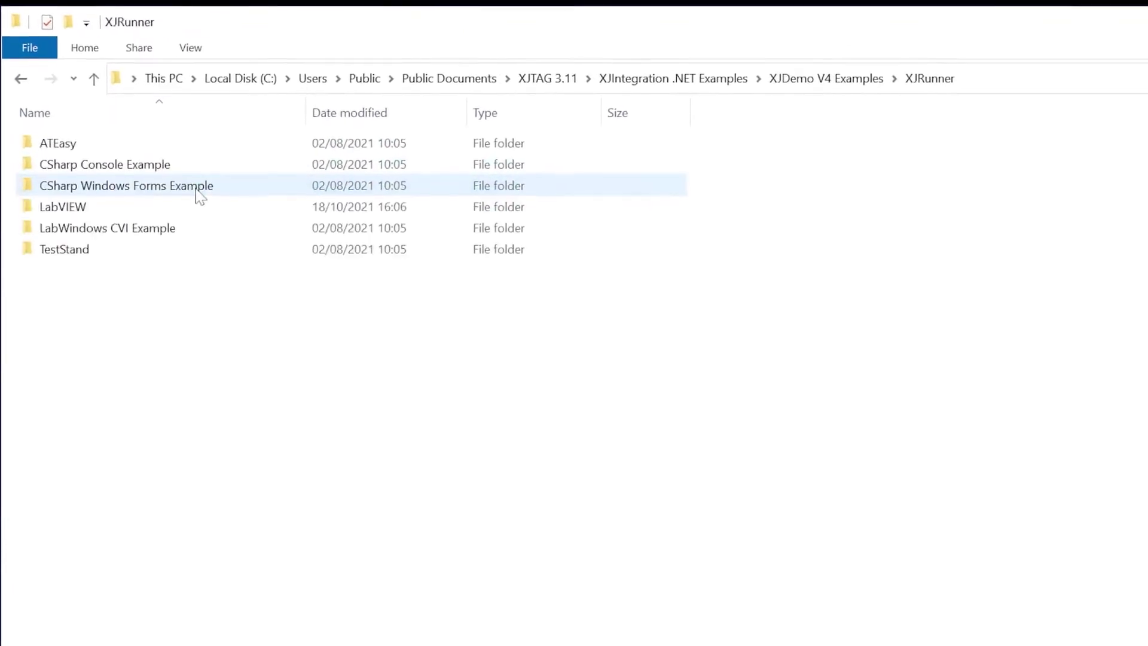
{"action": "double_click", "coordinate": [208, 222]}
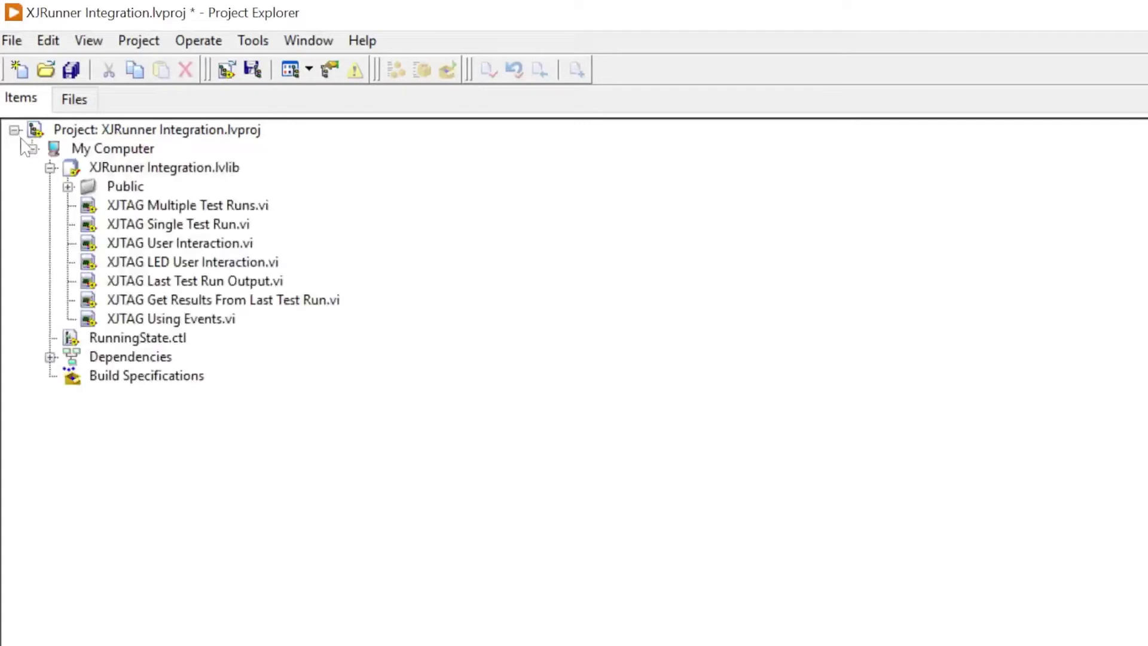
Step: Select the XJTAG Single Test Run example VI
{"action": "left_click", "coordinate": [207, 225]}
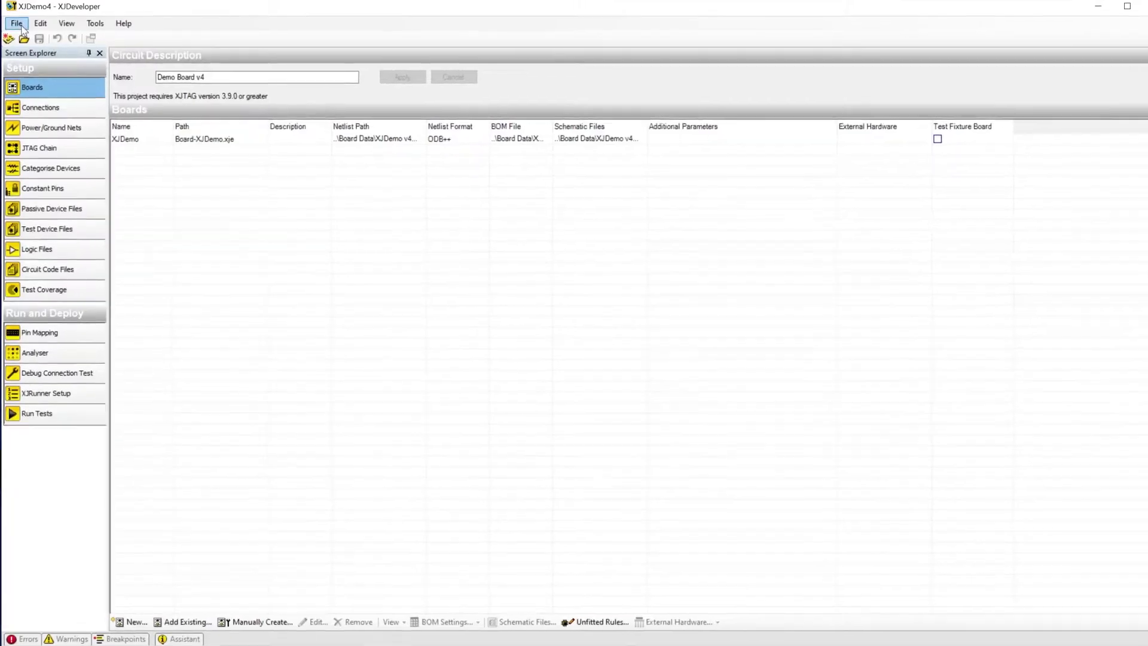
Step: Switch back to the LabVIEW window
{"action": "left_click", "coordinate": [20, 27]}
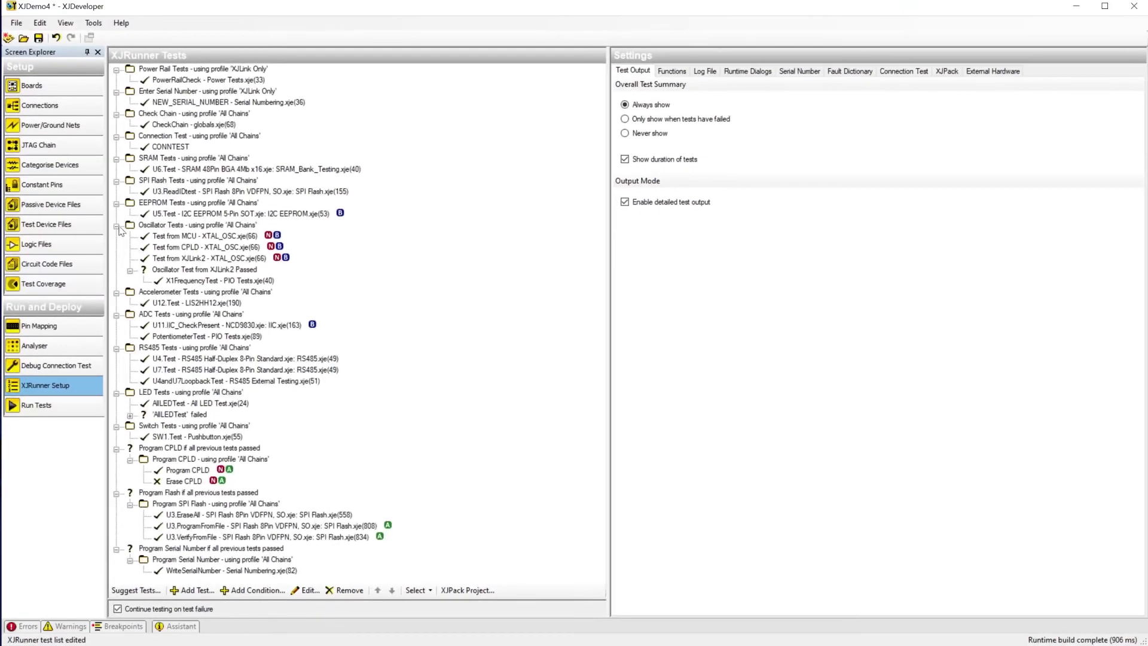
Step: Uncheck the U12.Test, U11, PotentiometerTest and SW1.Test entries in XJRunner Setup
{"action": "left_click", "coordinate": [144, 303]}
{"action": "left_click", "coordinate": [144, 326]}
{"action": "left_click", "coordinate": [145, 336]}
{"action": "left_click", "coordinate": [144, 437]}
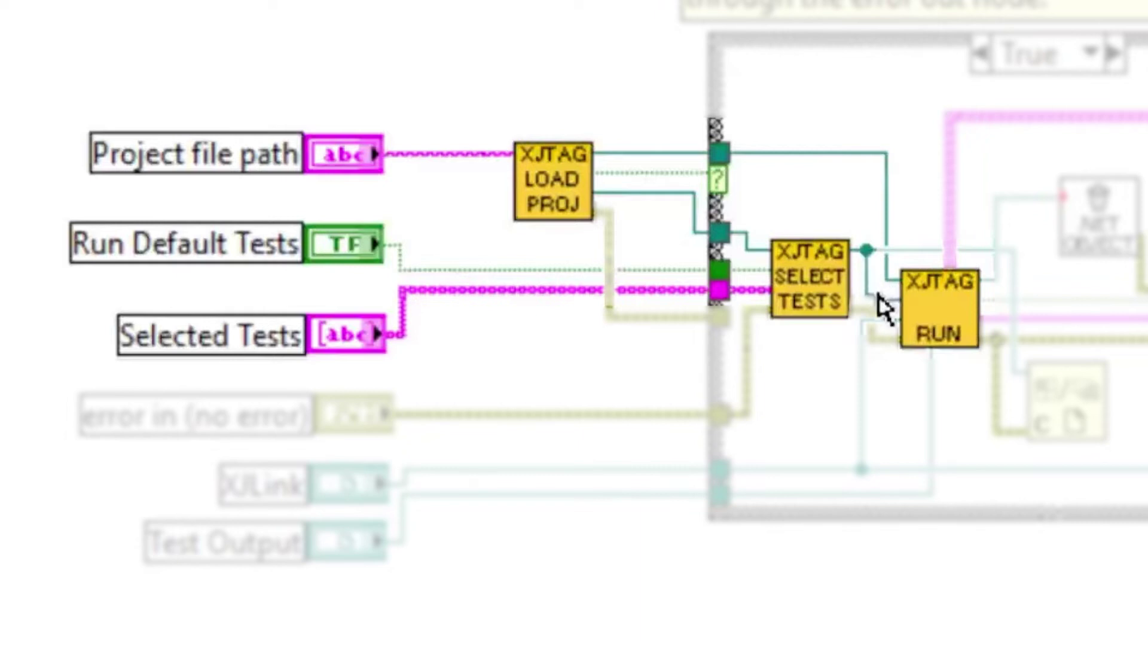
Step: Wire the SELECT TESTS output into the XJTAG RUN node's TestList IN terminal
{"action": "left_click", "coordinate": [906, 298]}
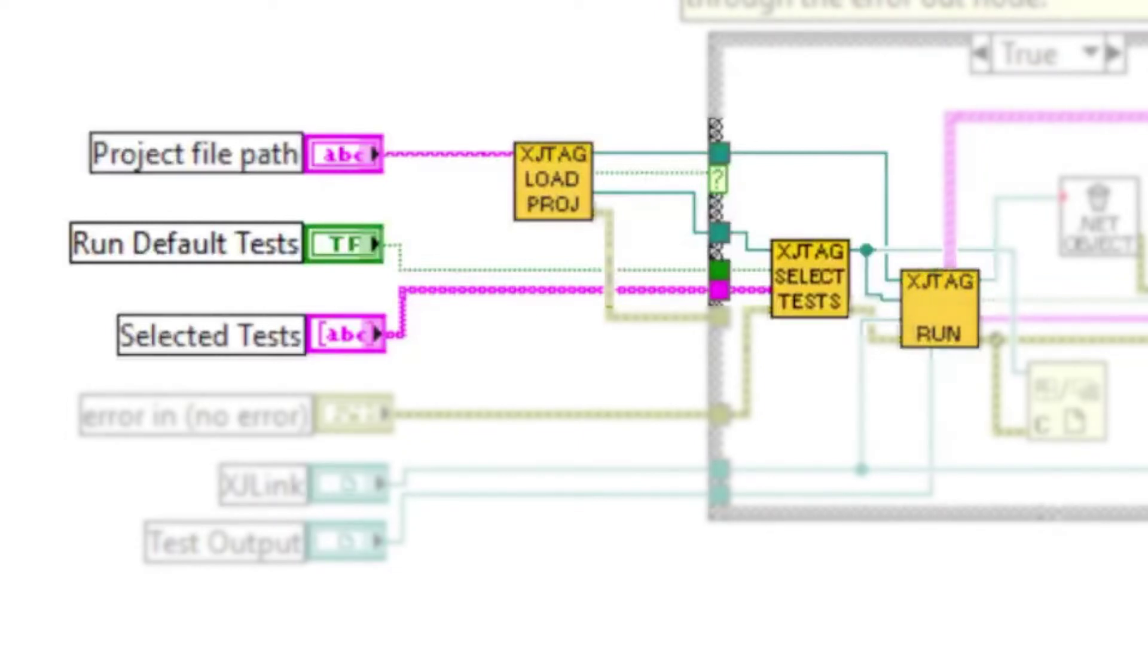